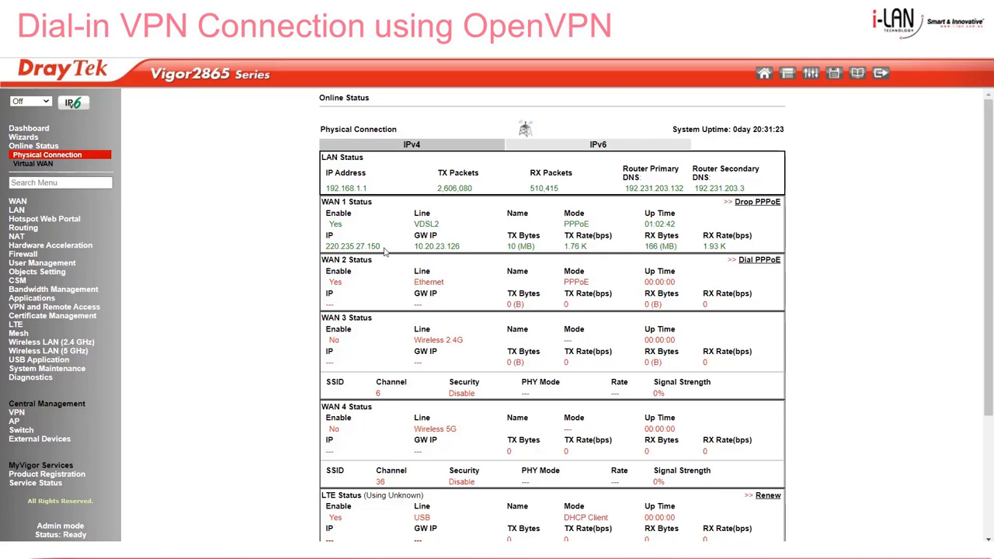
# - Enable the OpenVPN service in Remote Access Control
pyautogui.moveTo(384, 250); pyautogui.dragTo(316, 250)
pyautogui.click(317, 250)
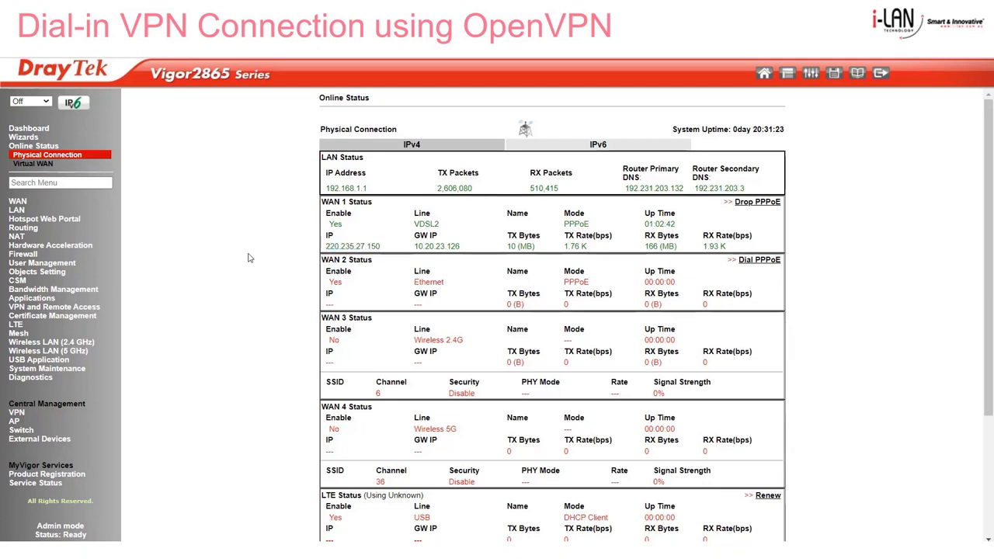
pyautogui.click(23, 308)
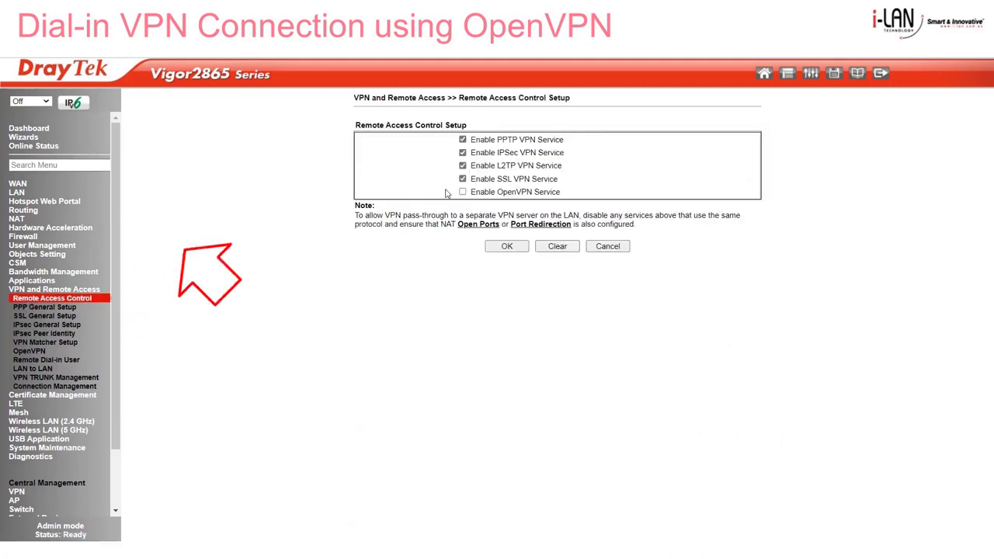
pyautogui.click(463, 192)
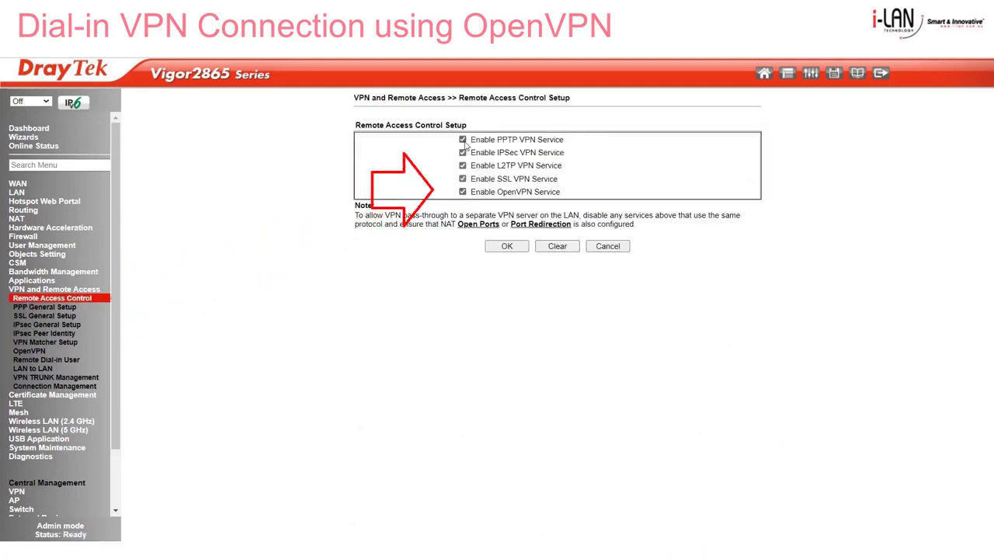
# - Bring up System Maintenance > Time and Date, using pool.ntp.org at GMT+10:00
pyautogui.click(463, 141)
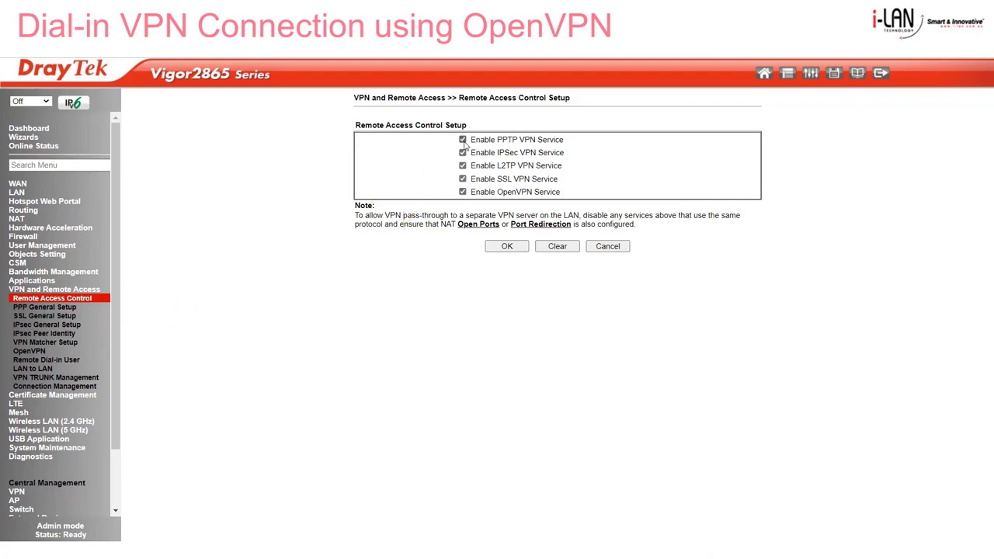
pyautogui.click(463, 153)
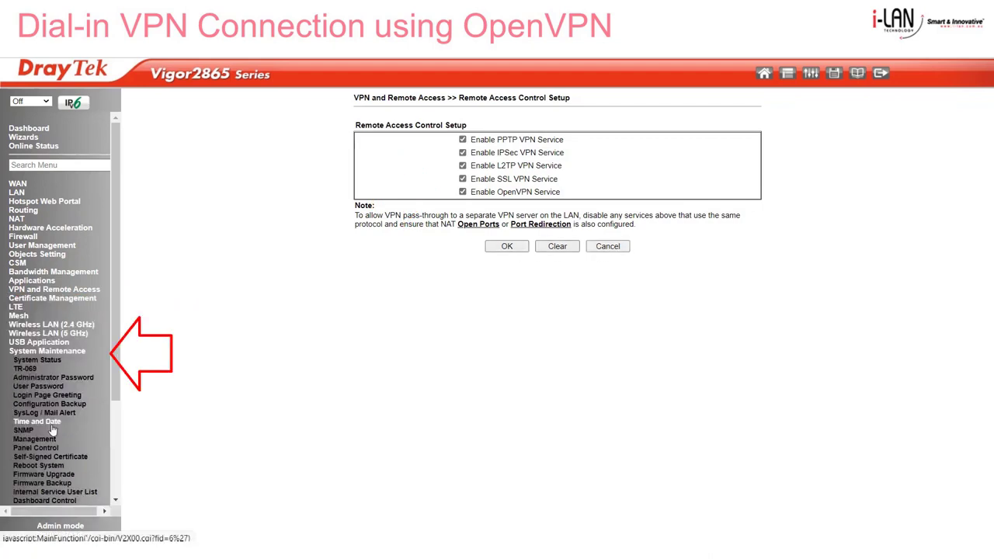
pyautogui.click(46, 424)
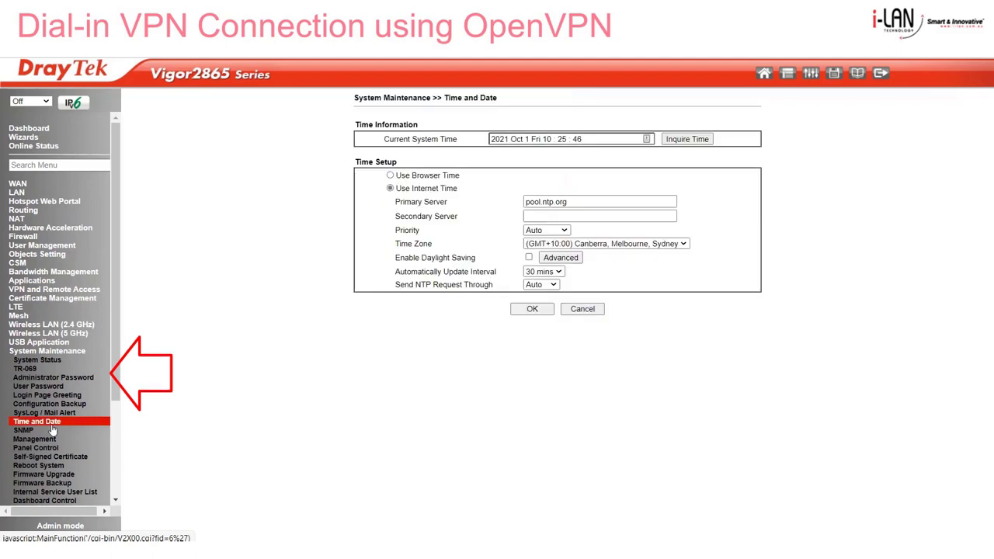
# - Save Remote Dial-in User index 1 with OpenVPN Tunnel allowed
pyautogui.click(608, 143)
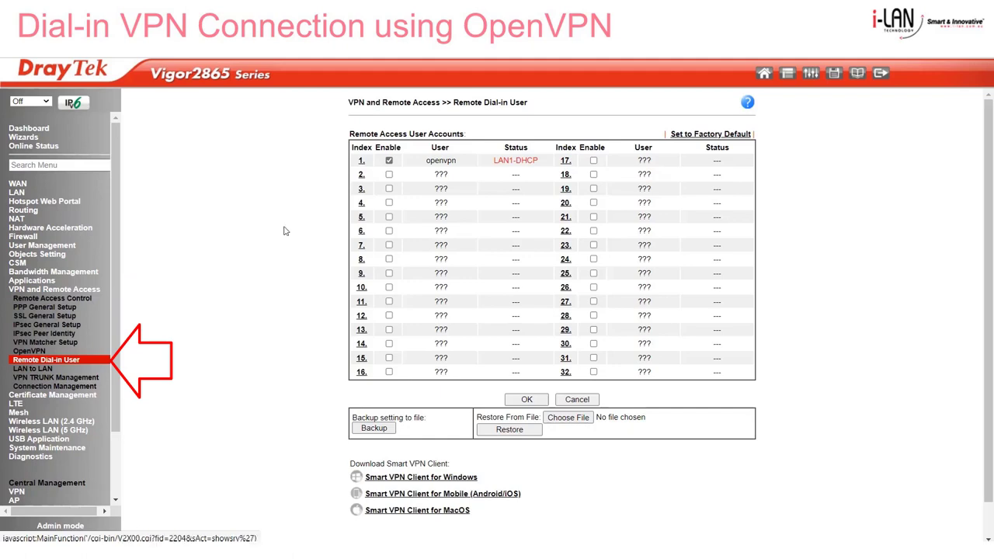
pyautogui.click(361, 161)
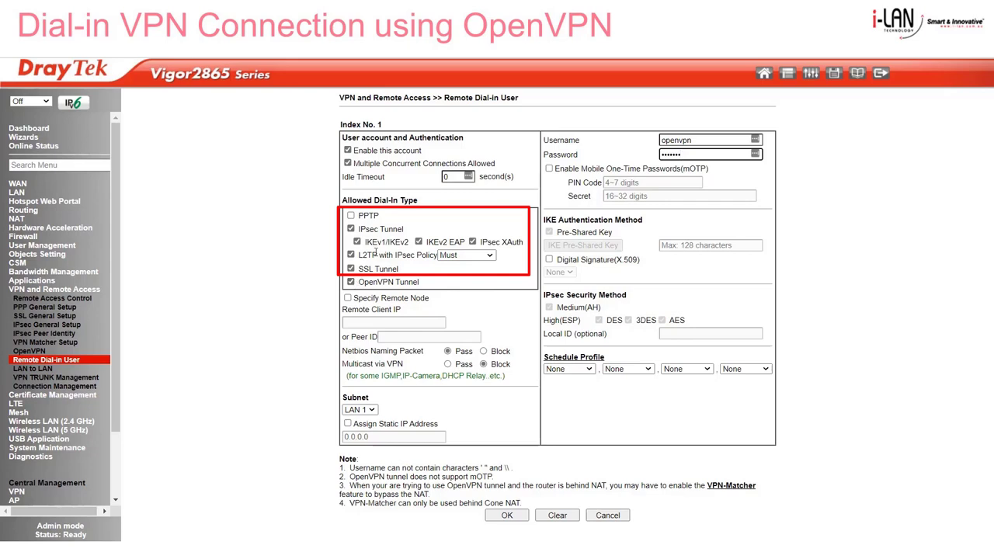
pyautogui.click(505, 517)
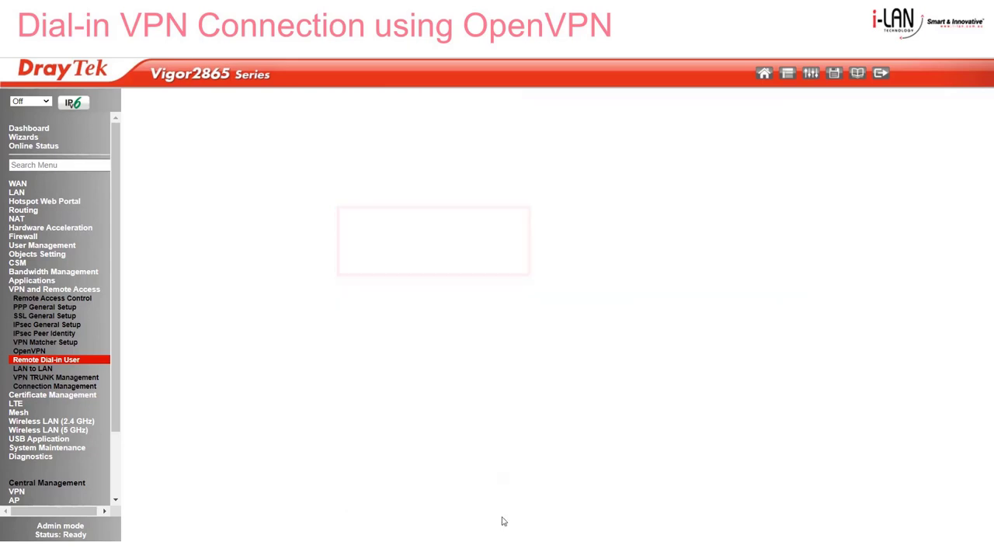
# - Review OpenVPN Server Setup: UDP and TCP on port 1194 and router-generated certificates
pyautogui.click(29, 351)
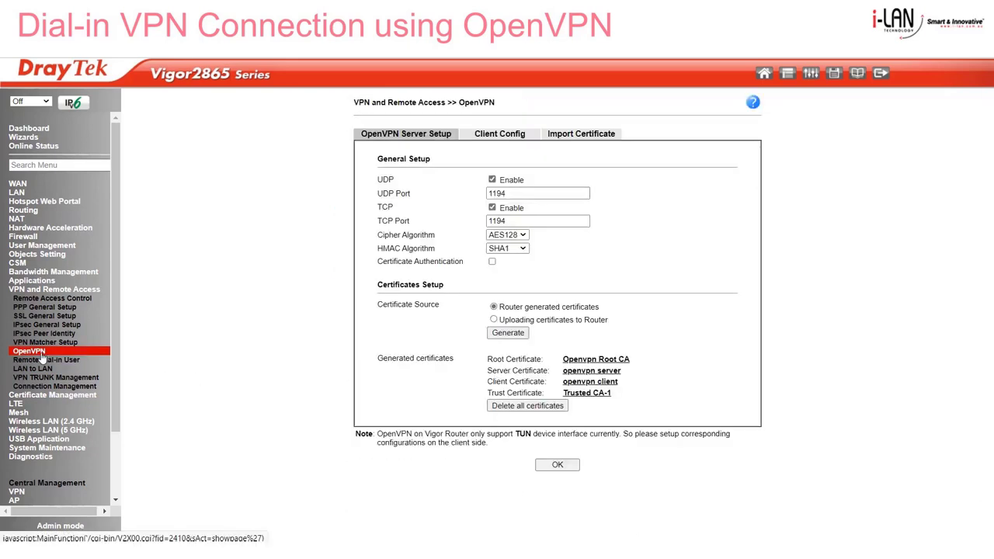
pyautogui.doubleClick(519, 194)
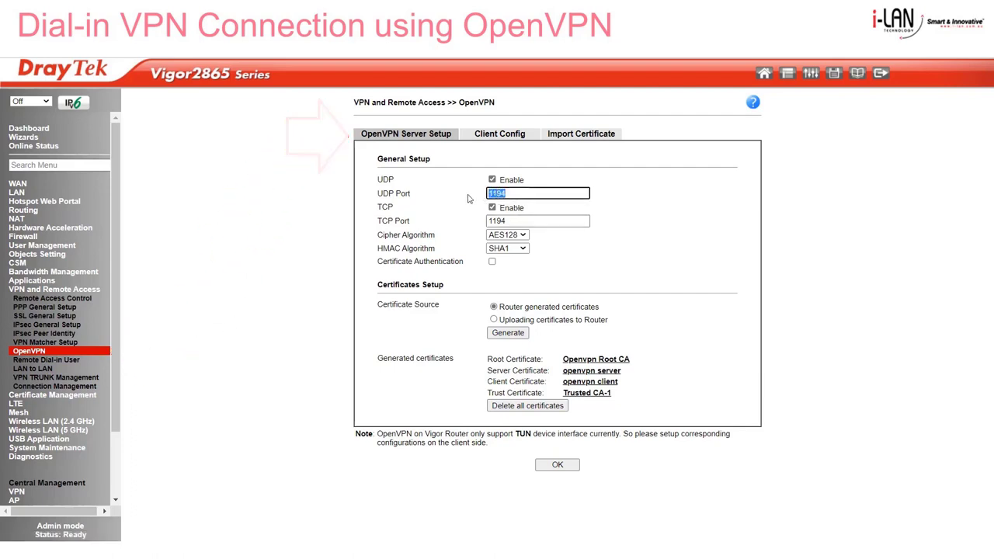
pyautogui.click(533, 215)
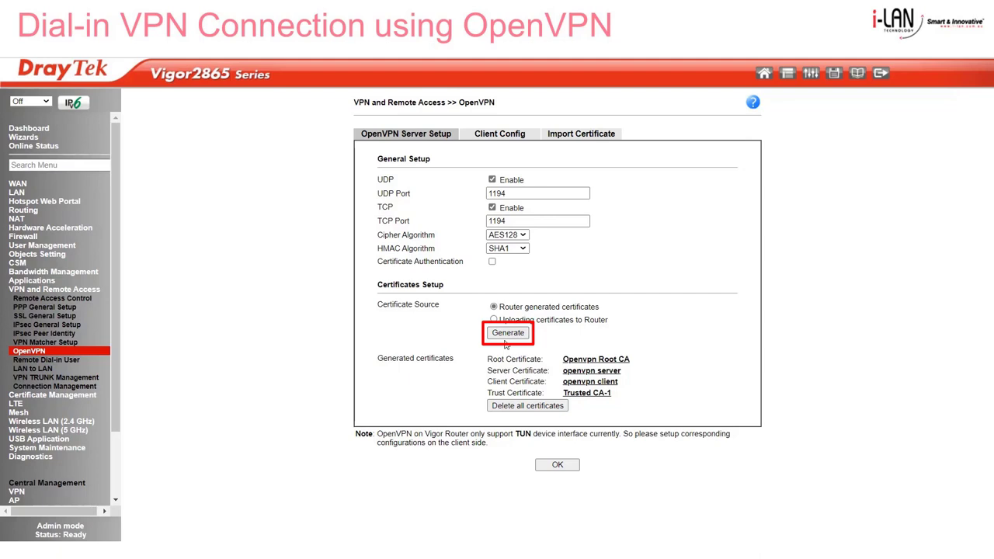
# - In Client Config, enable Default Gateway and export the client file as open4
pyautogui.click(506, 134)
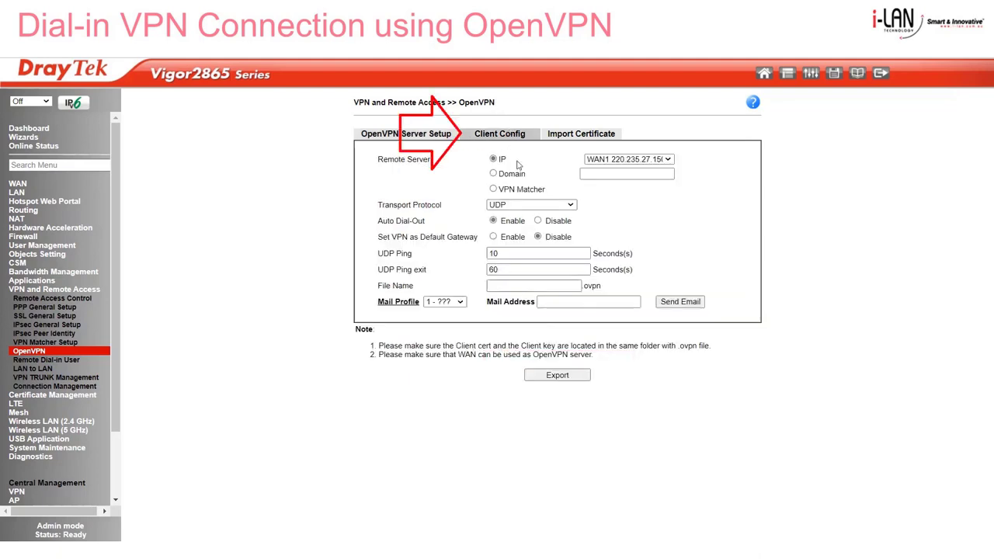
pyautogui.click(493, 237)
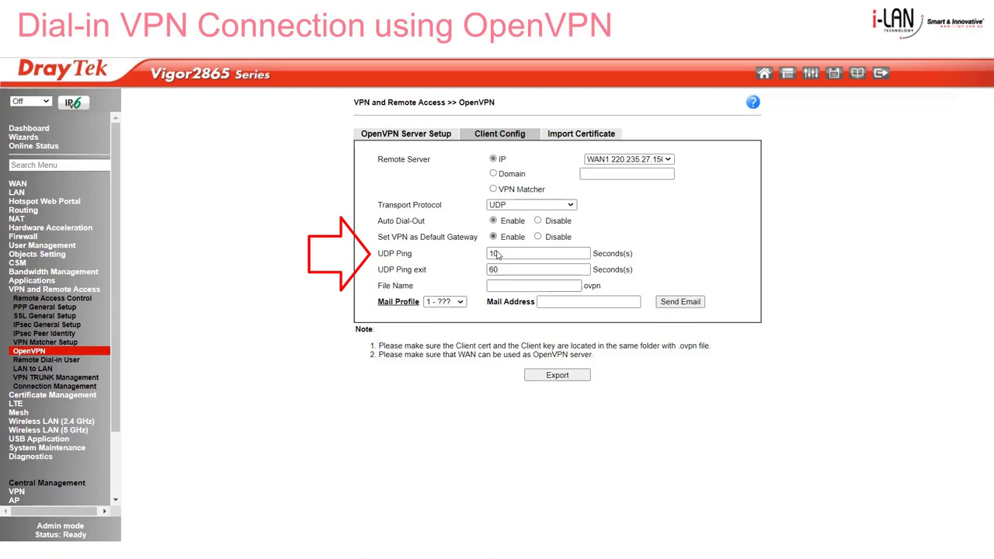
pyautogui.moveTo(513, 269); pyautogui.dragTo(479, 274)
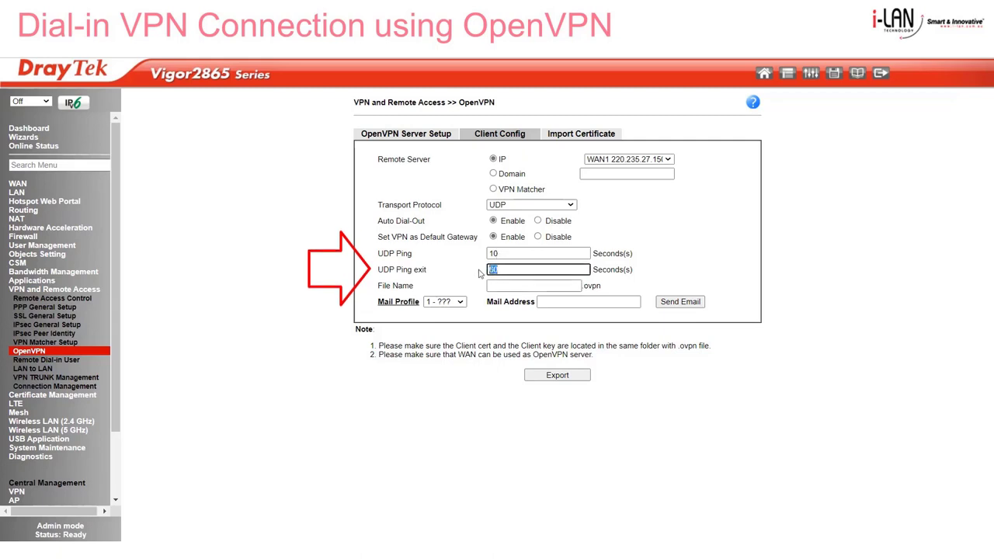
pyautogui.click(506, 286)
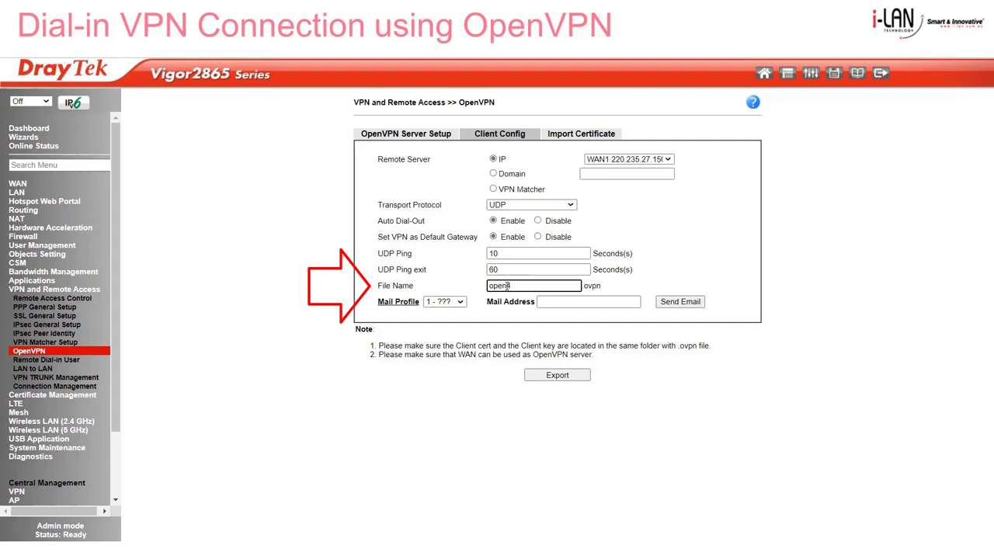
pyautogui.click(574, 377)
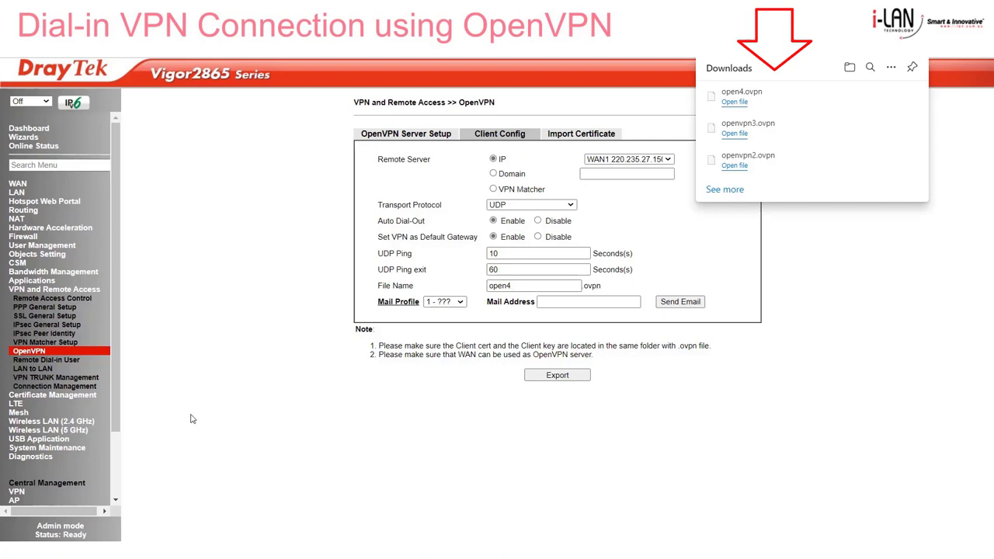
# - Keep openvpn server as the Server Certificate in SSL General Setup
pyautogui.click(47, 316)
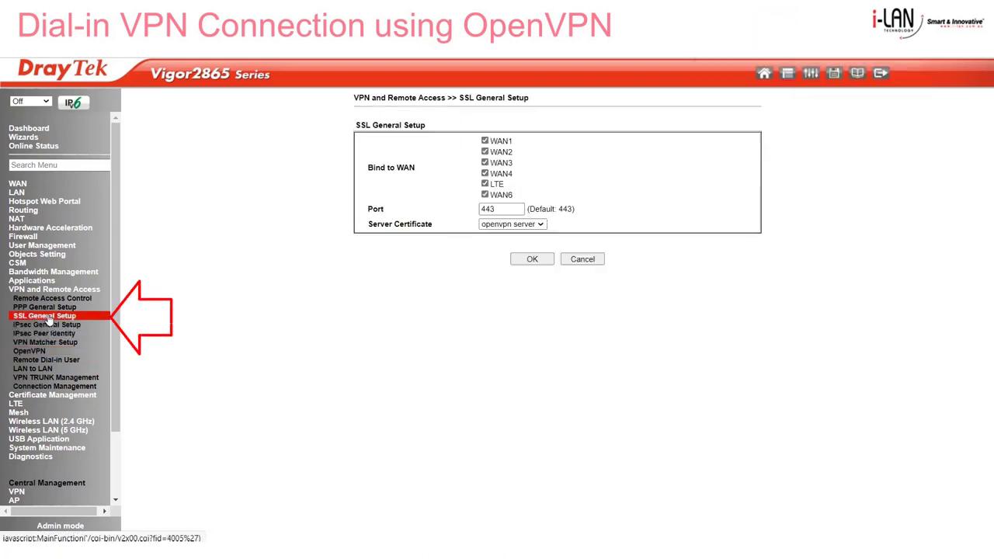
pyautogui.click(540, 224)
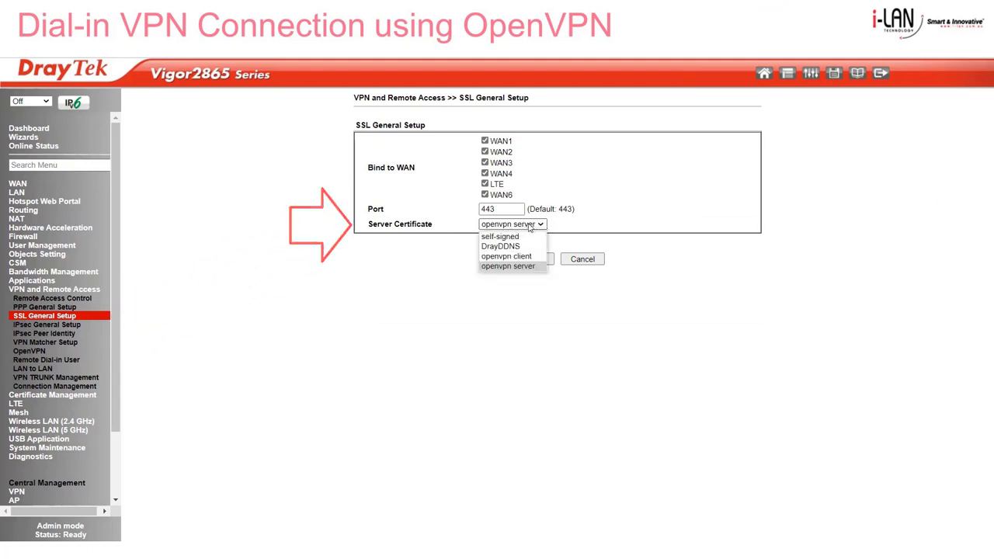
pyautogui.click(529, 225)
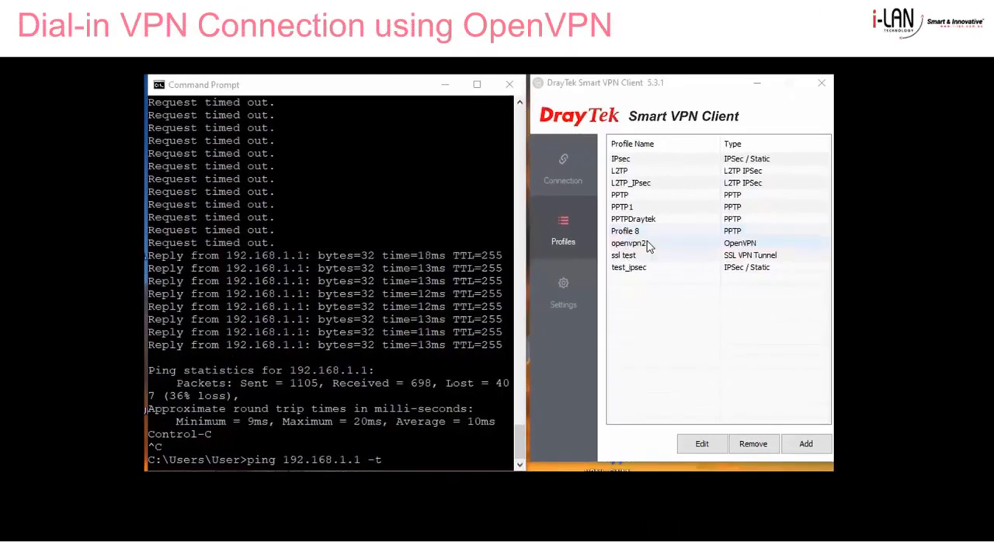
# - Open the openvpn2 profile for editing and amend its server address
pyautogui.click(645, 247)
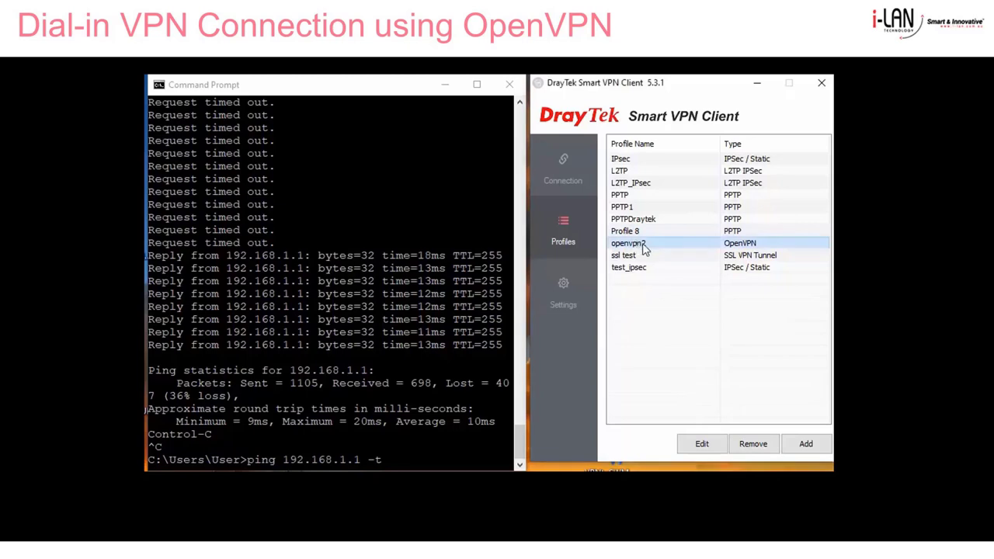
pyautogui.doubleClick(643, 247)
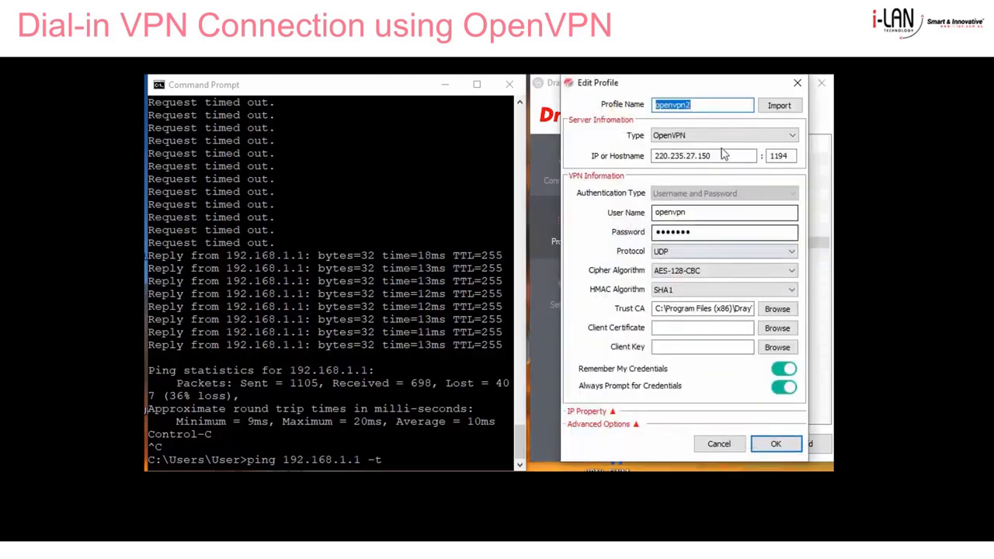
pyautogui.click(722, 109)
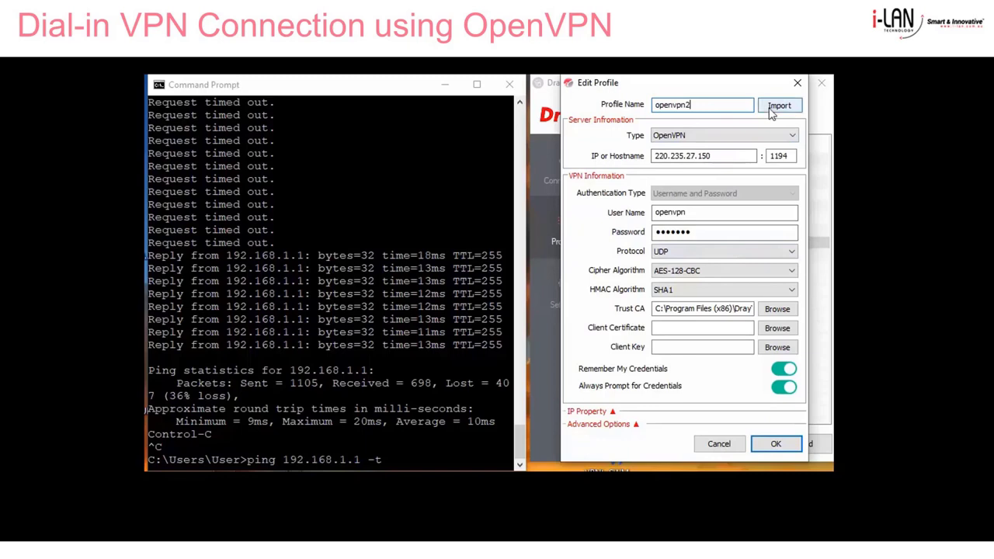
pyautogui.moveTo(738, 153); pyautogui.dragTo(657, 155)
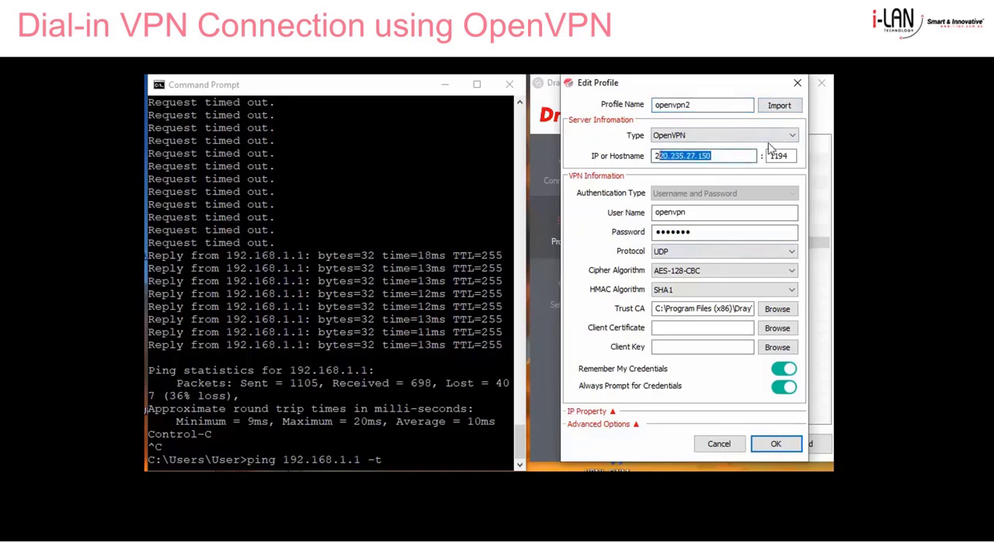
pyautogui.write('2')
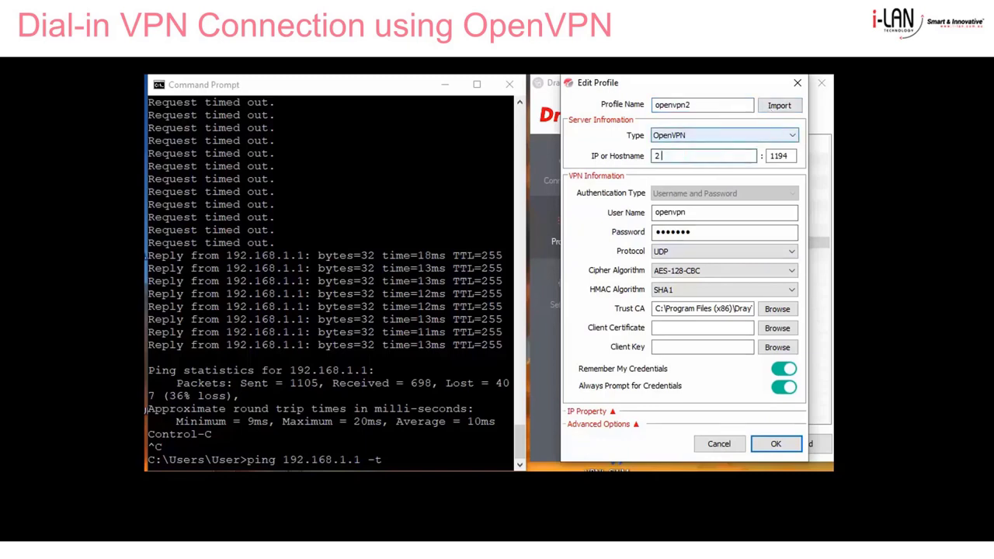
# - Import openvpn2.ovpn from Documents > 1-openvpn into the profile
pyautogui.click(780, 114)
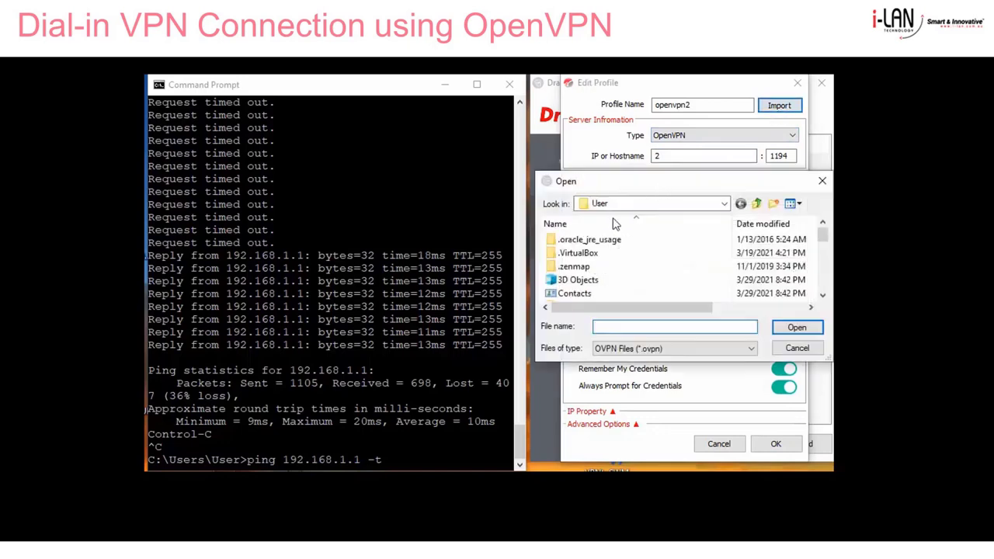
pyautogui.scroll(-1, 585, 283)
pyautogui.doubleClick(584, 282)
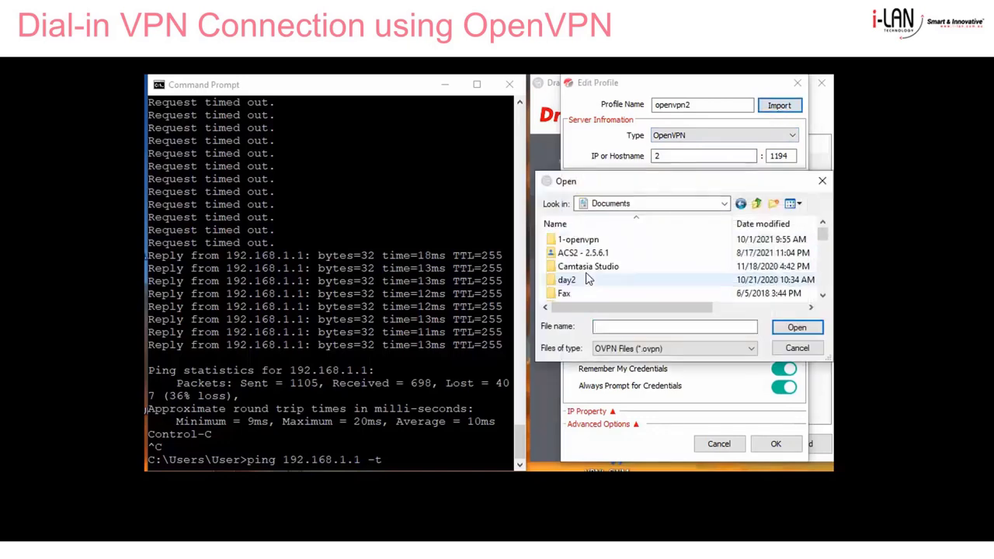
pyautogui.doubleClick(579, 240)
pyautogui.click(578, 281)
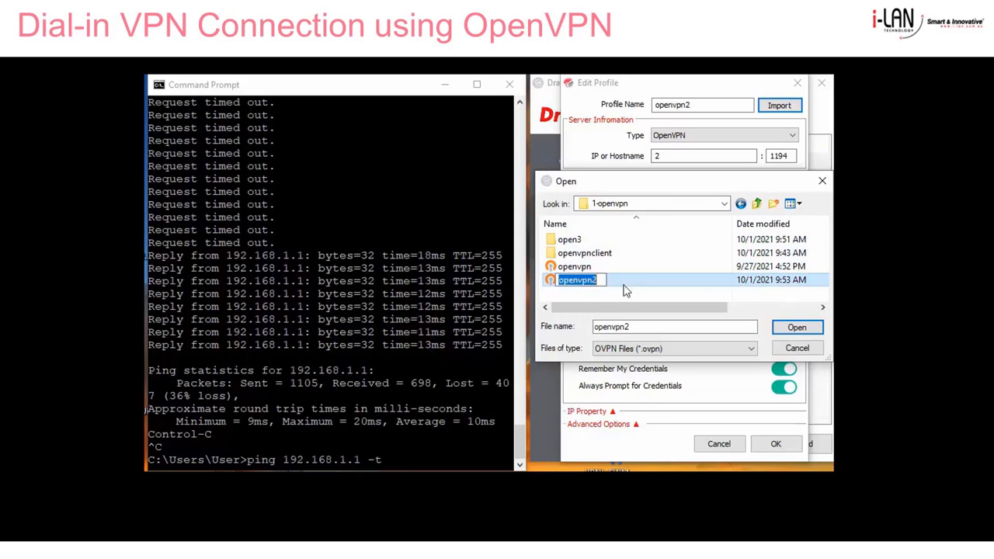
pyautogui.click(796, 329)
pyautogui.moveTo(712, 156); pyautogui.dragTo(656, 157)
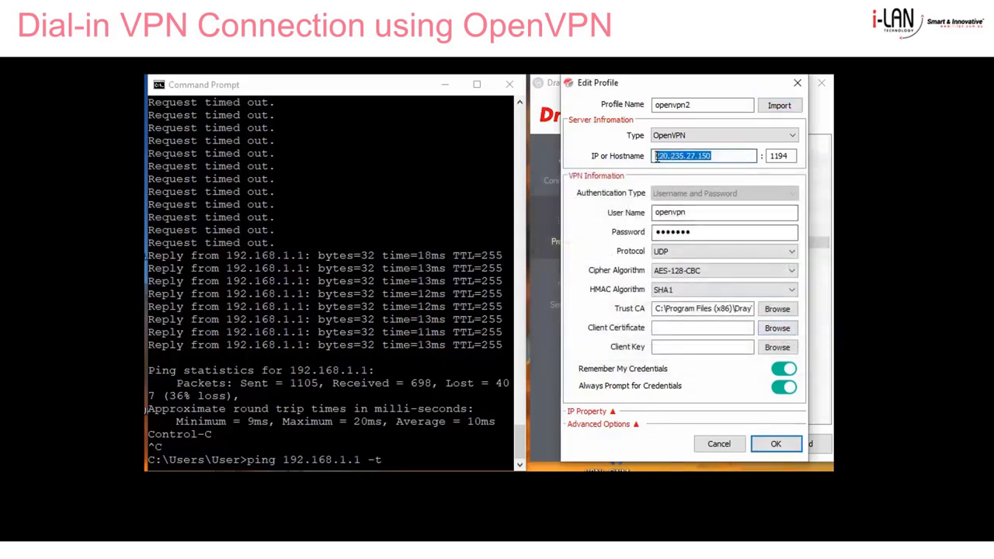
pyautogui.moveTo(789, 156); pyautogui.dragTo(773, 156)
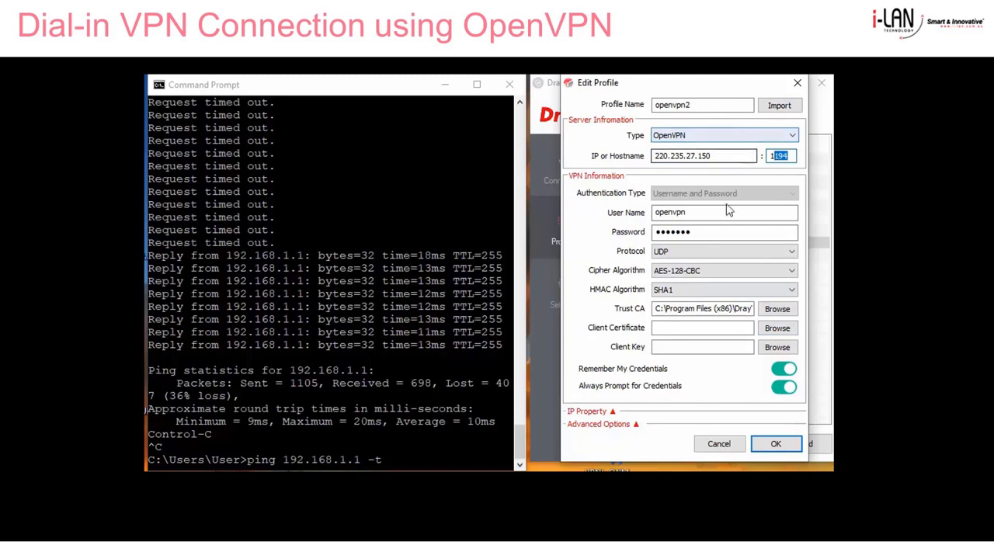
pyautogui.moveTo(691, 212); pyautogui.dragTo(655, 212)
pyautogui.moveTo(712, 231); pyautogui.dragTo(661, 232)
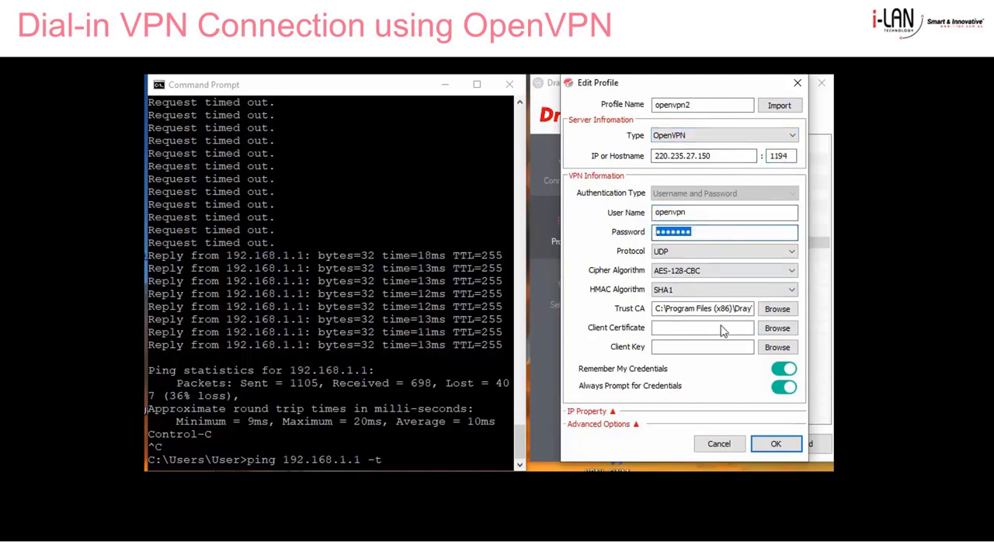
pyautogui.click(775, 444)
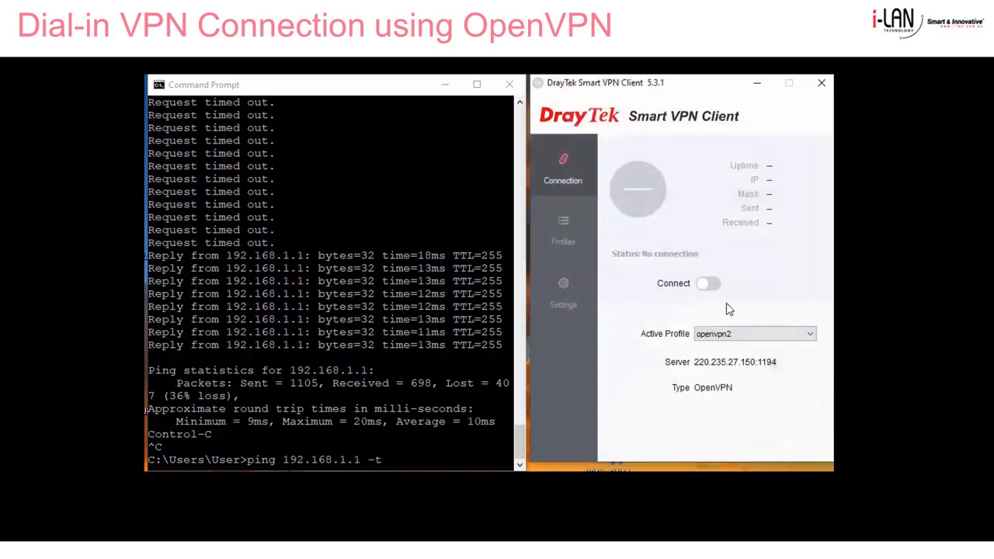
# - Rerun the continuous ping to 192.168.1.1 in Command Prompt
pyautogui.click(707, 283)
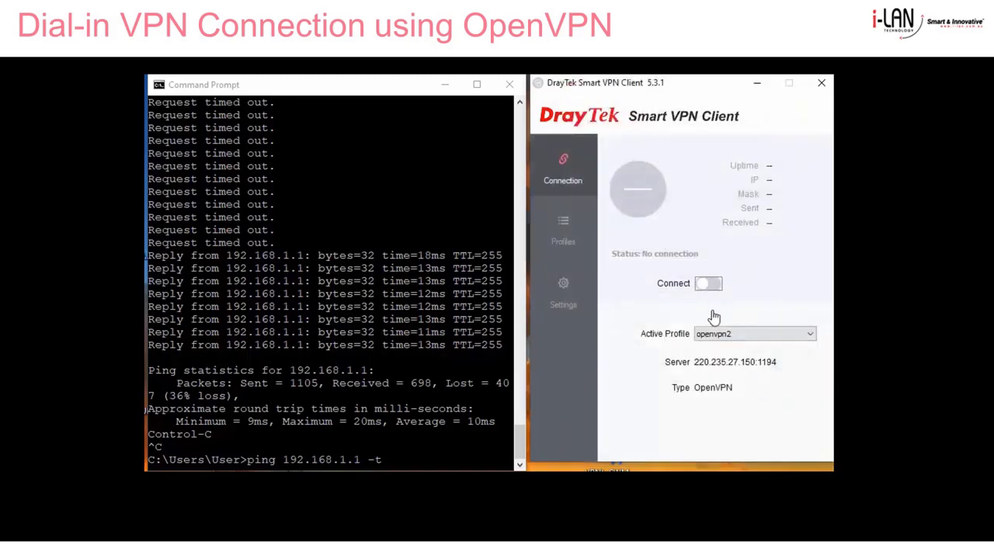
pyautogui.click(392, 464)
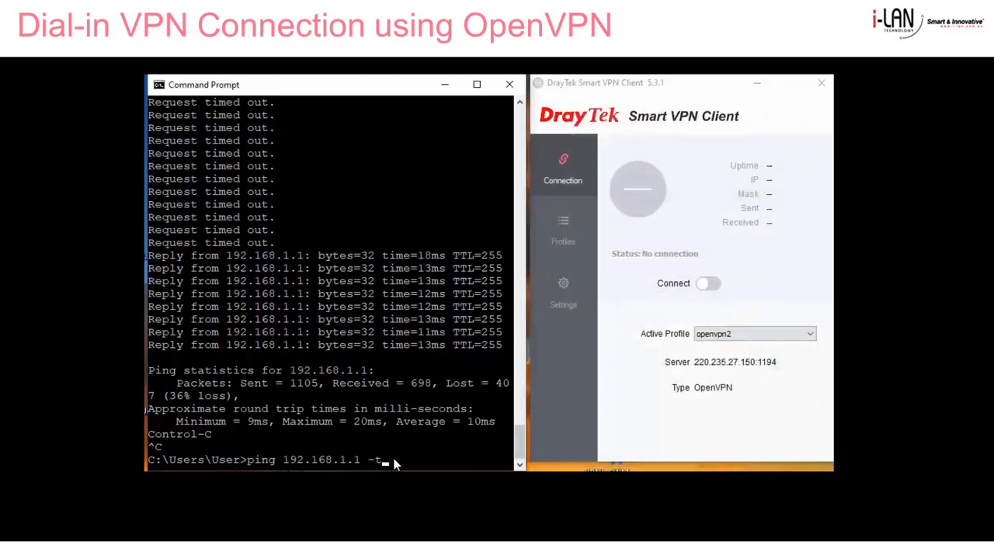
pyautogui.press('Return')
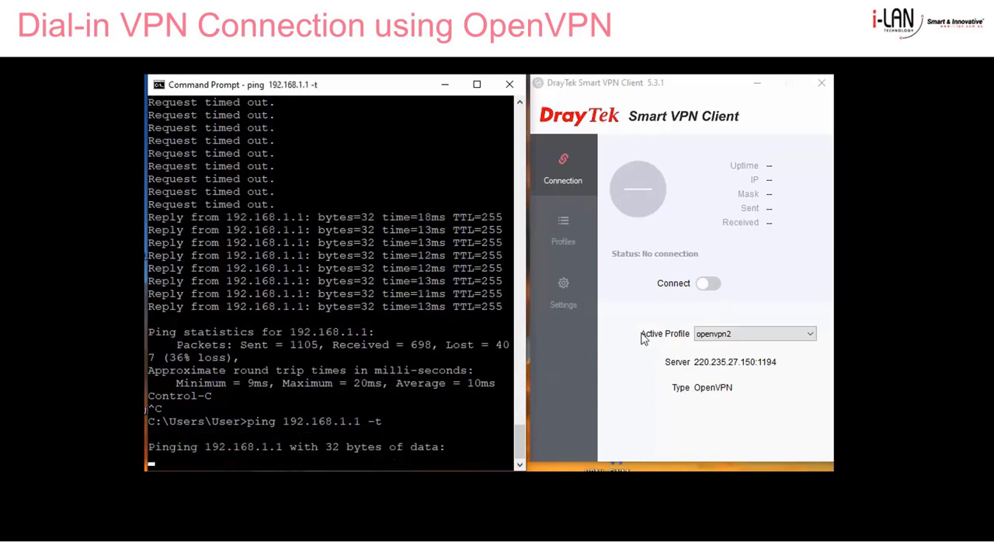
# - Connect with the openvpn2 profile, confirming the saved credentials in Dial To VPN
pyautogui.click(709, 285)
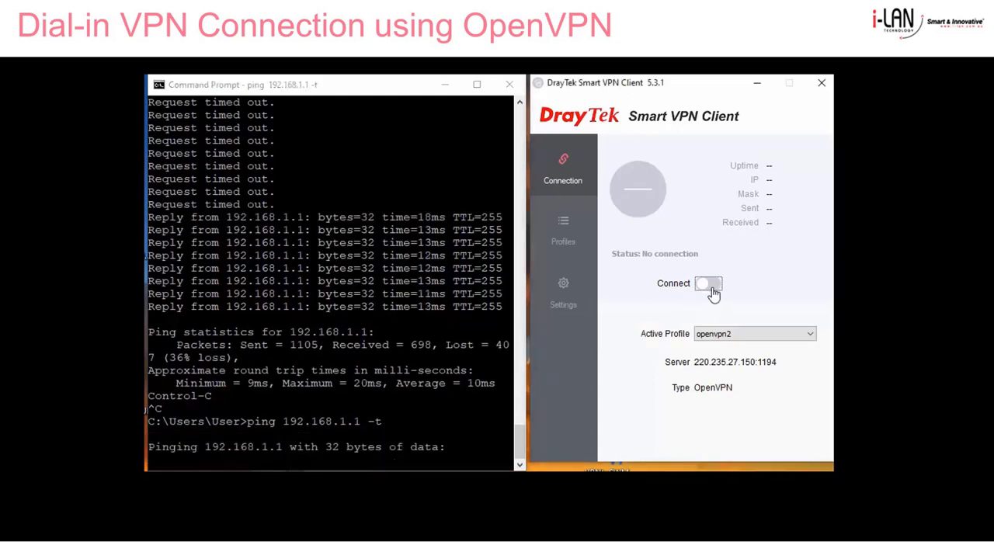
pyautogui.click(716, 290)
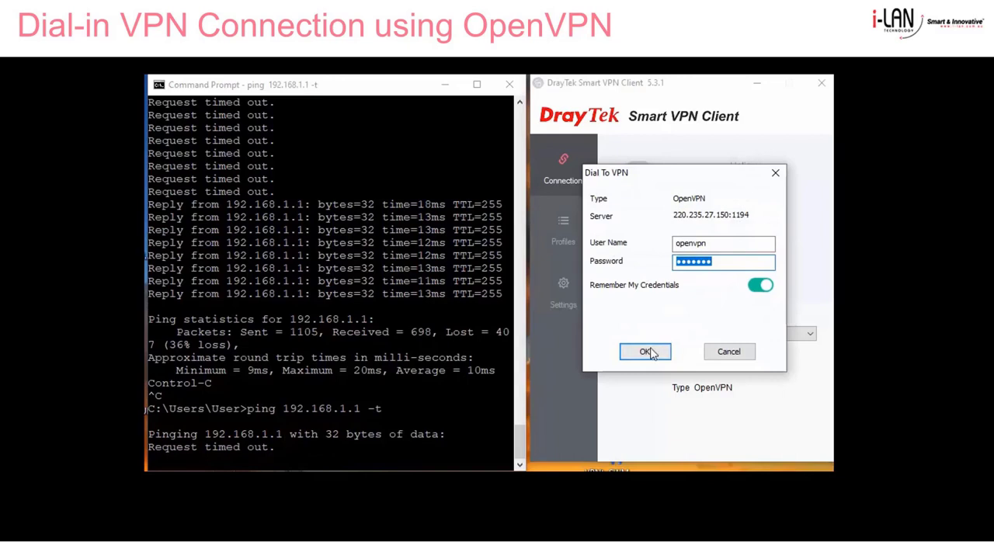
pyautogui.click(645, 351)
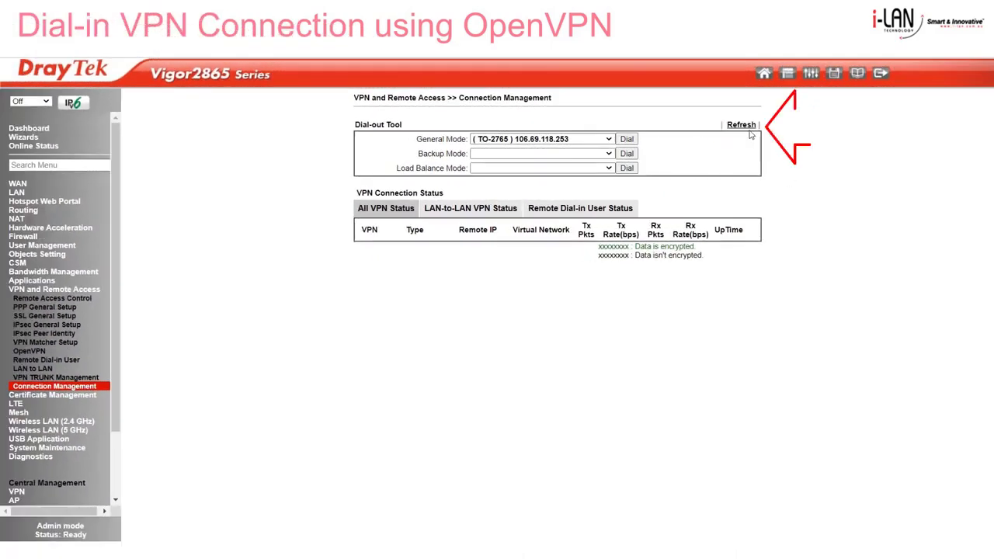
# - Refresh Connection Management and inspect the OpenVPN session's AES128-CBC-SHA1 encryption details
pyautogui.click(744, 125)
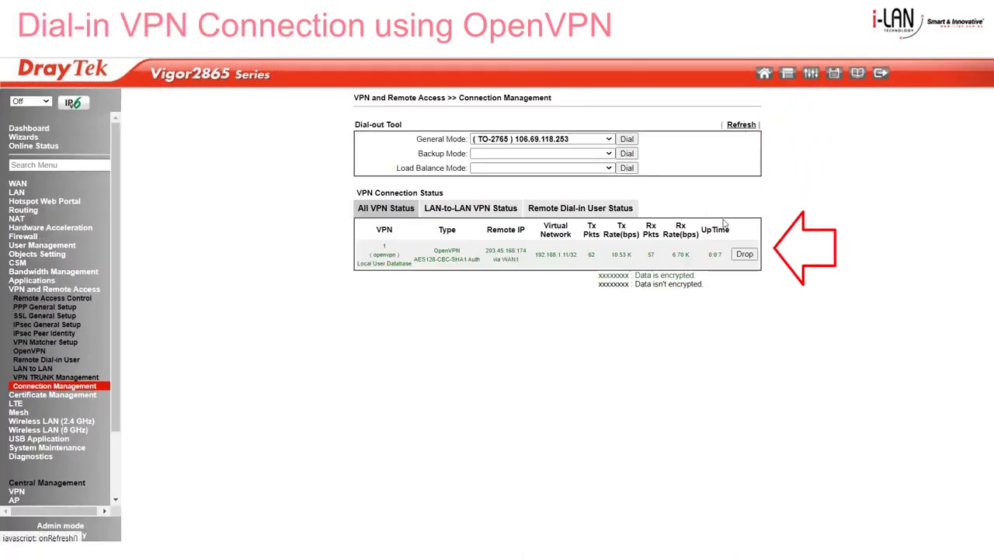
pyautogui.moveTo(466, 260); pyautogui.dragTo(418, 256)
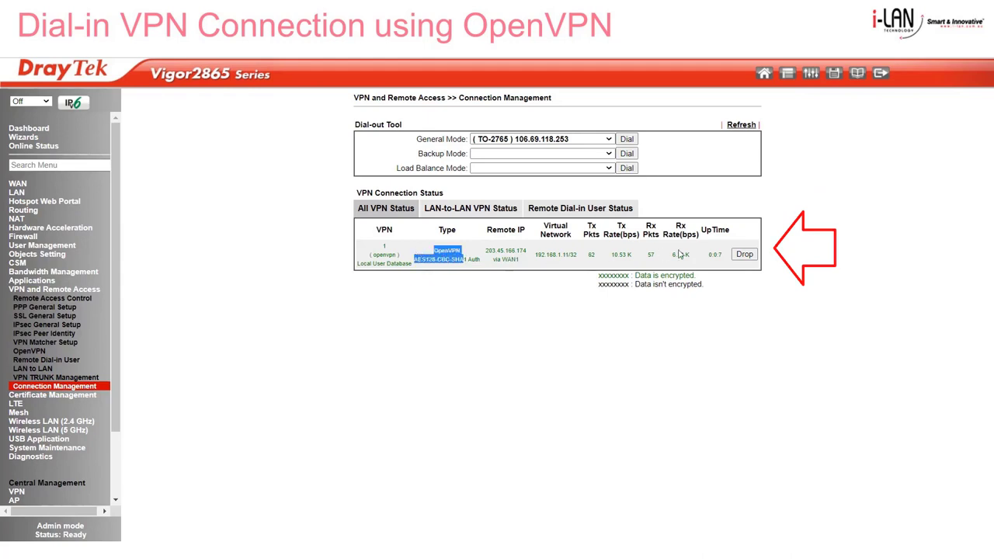